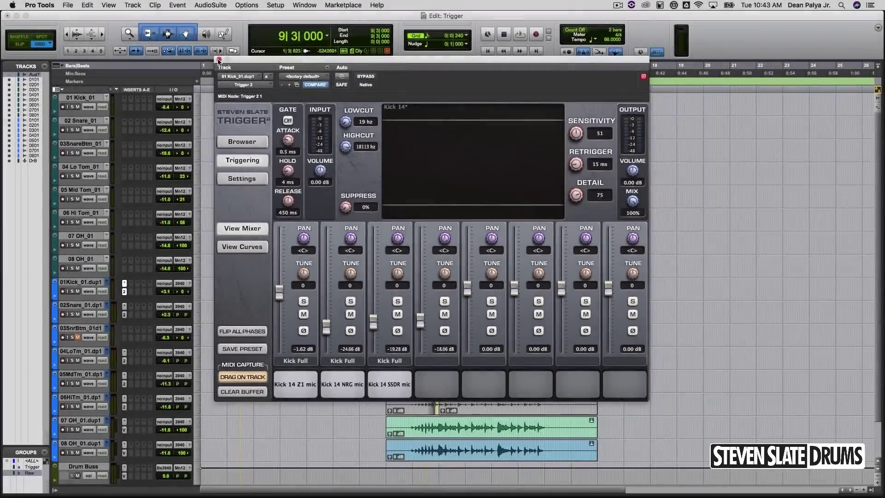
Step: Close the Trigger 2 window, audition the raw drums from the Raw marker, and locate the playhead at the Trigger marker
click(220, 65)
click(241, 81)
key(space)
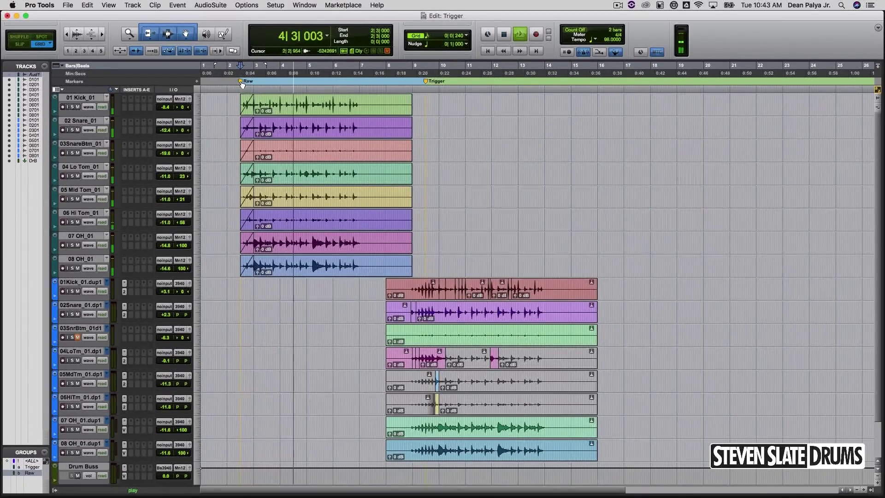
key(space)
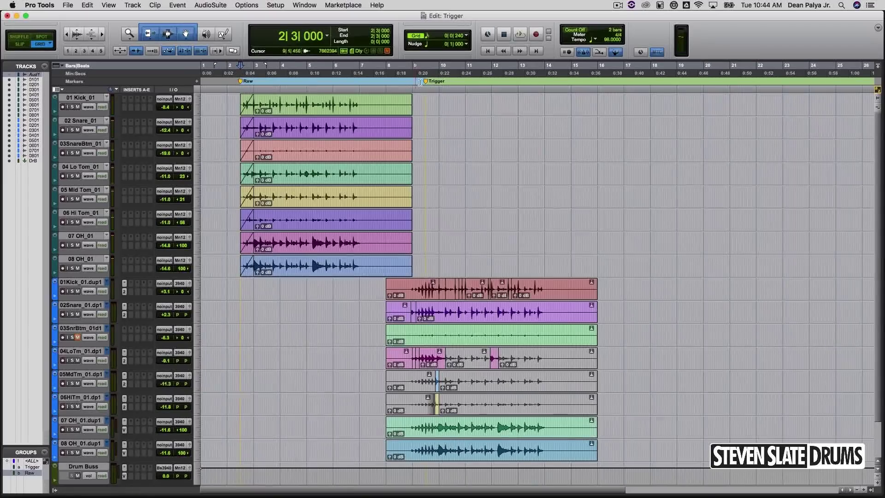
click(427, 81)
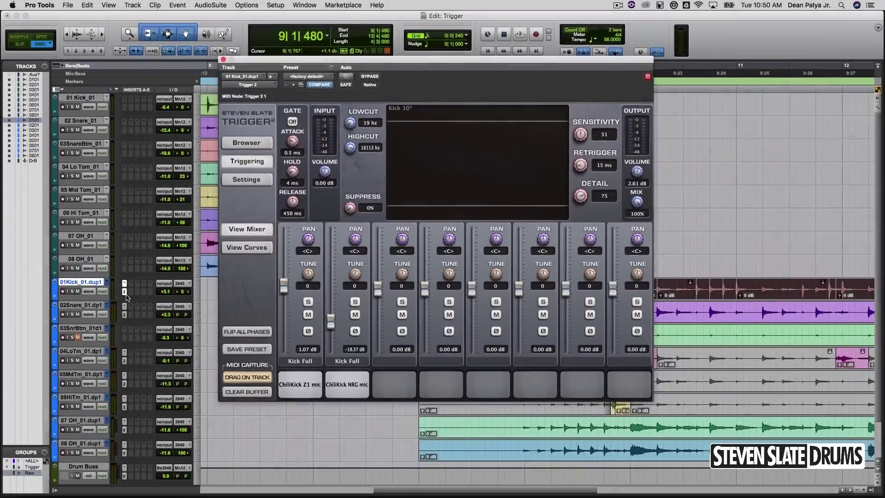
Step: Open the second Trigger 2 instance on the 01Kick_01.dup1 track, the one holding the Kick 14 samples
click(124, 292)
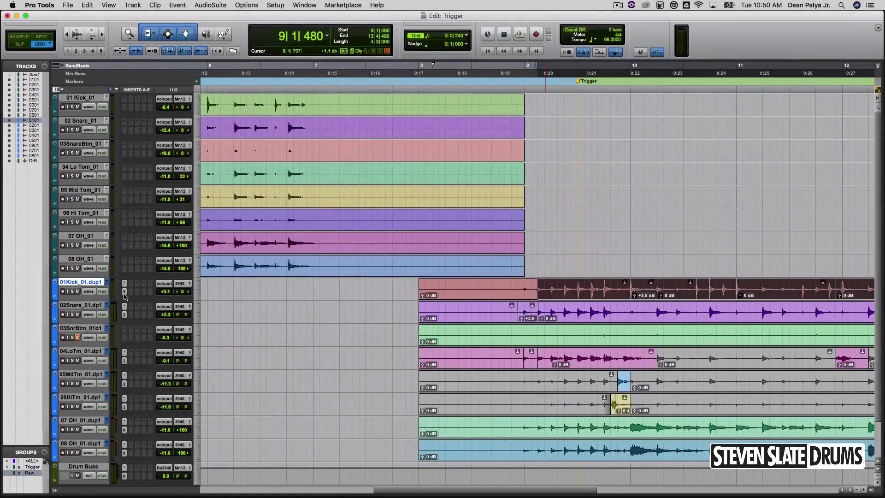
click(124, 292)
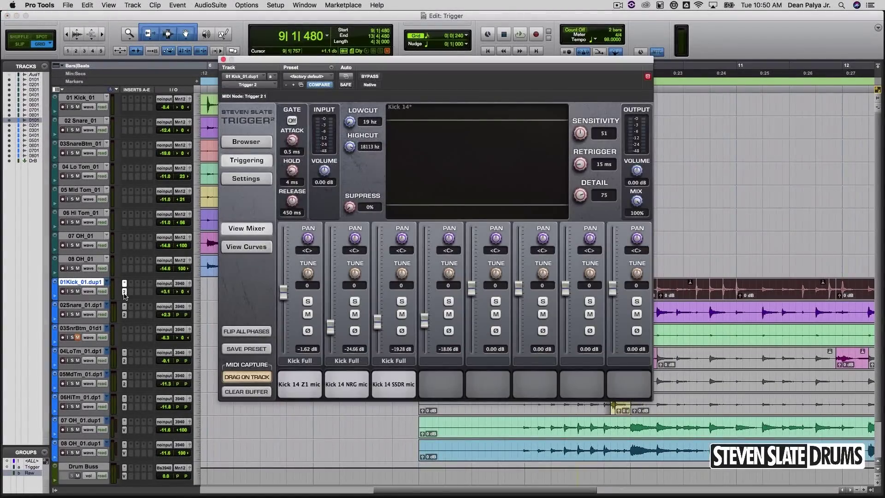
click(124, 292)
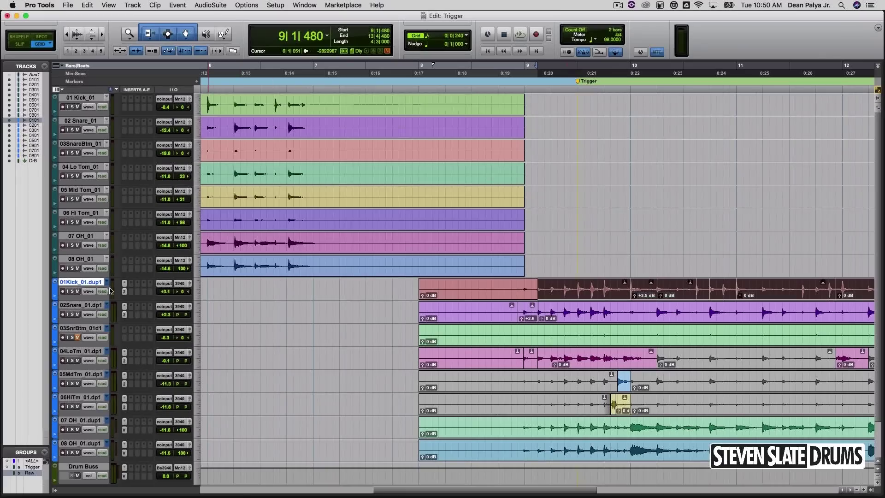
click(124, 292)
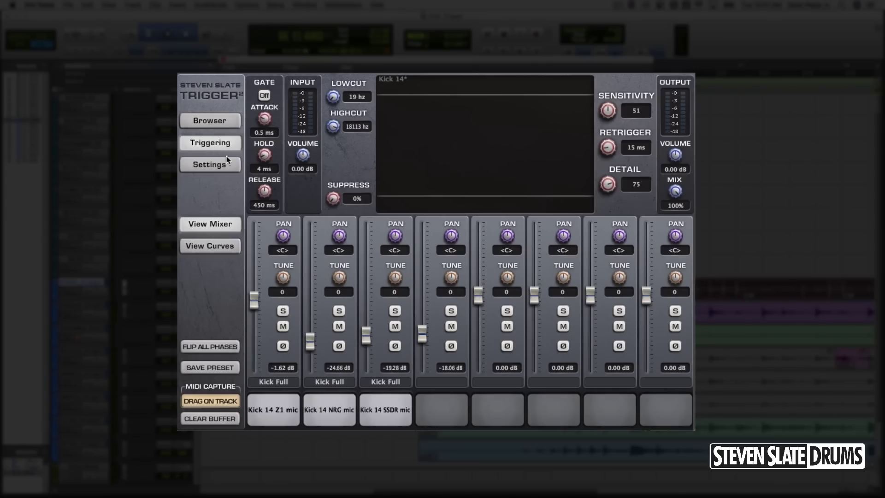
Step: Look through Trigger 2's Browser, Triggering and Settings pages
click(224, 121)
click(228, 142)
click(229, 168)
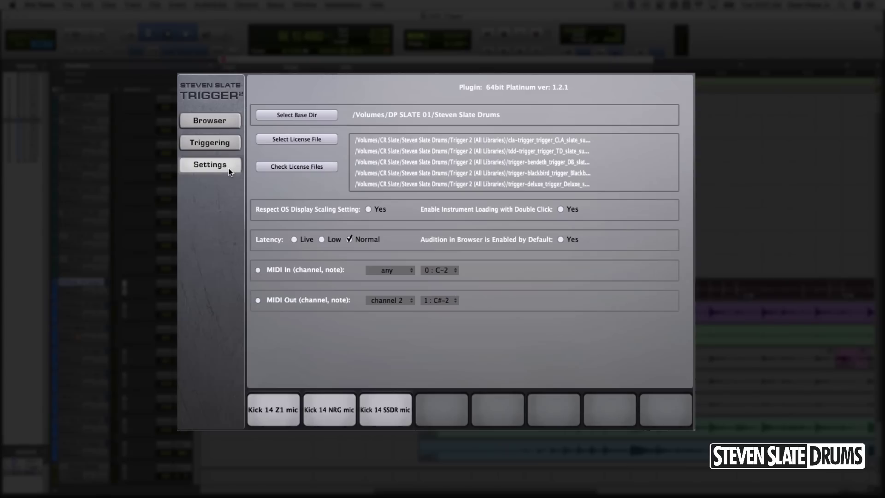
Step: Load the Kick 17.prs preset from the Absolute Rock Kit in Trigger 2's SSD Platinum Kit Presets
click(221, 122)
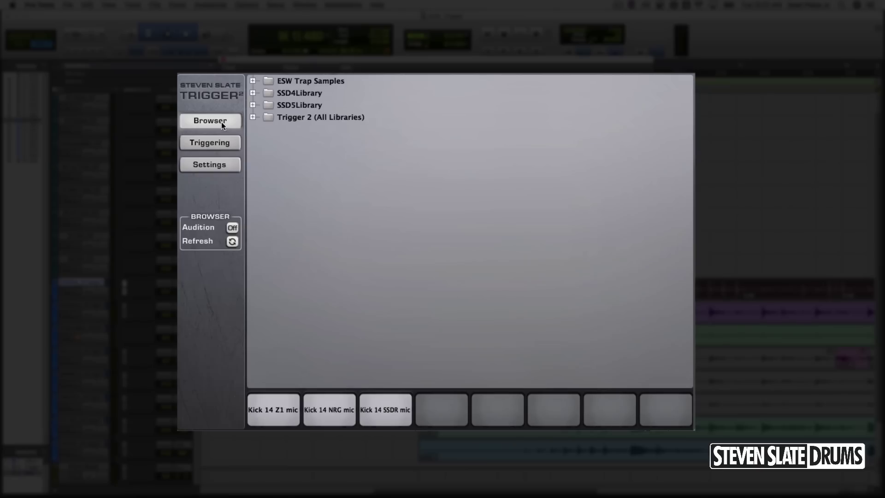
click(253, 117)
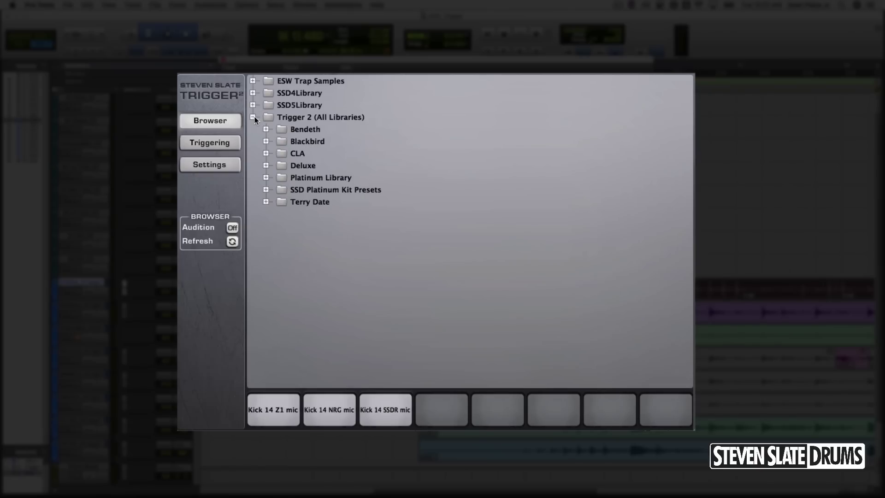
click(266, 177)
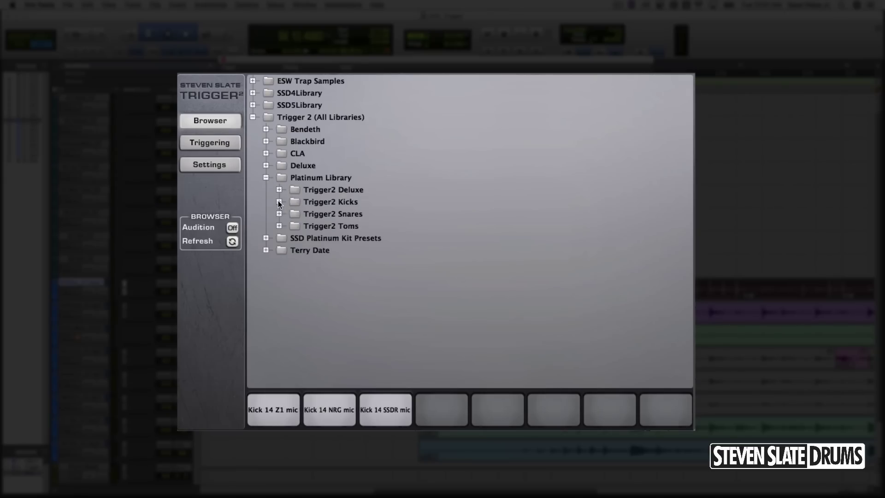
click(266, 238)
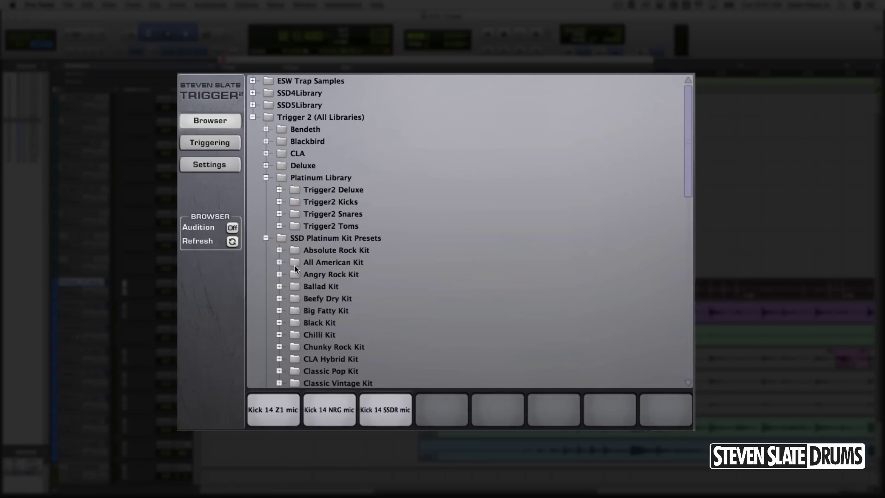
scroll(295, 264, down, 3)
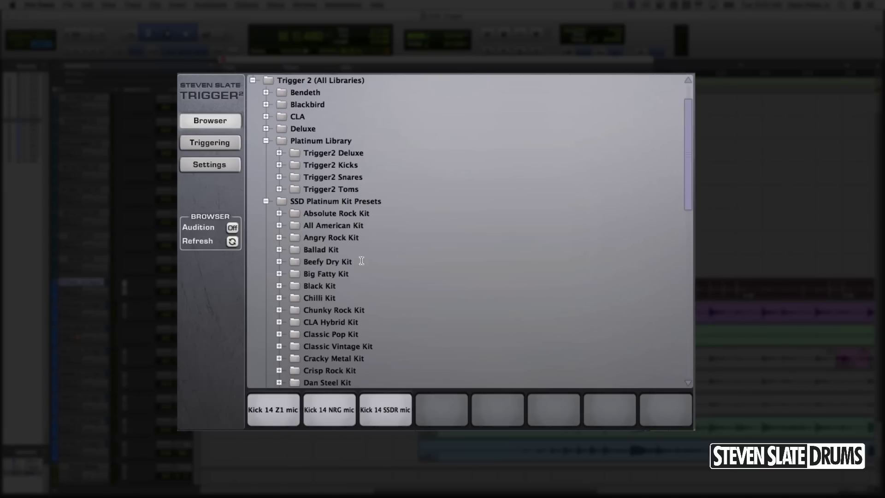
click(279, 213)
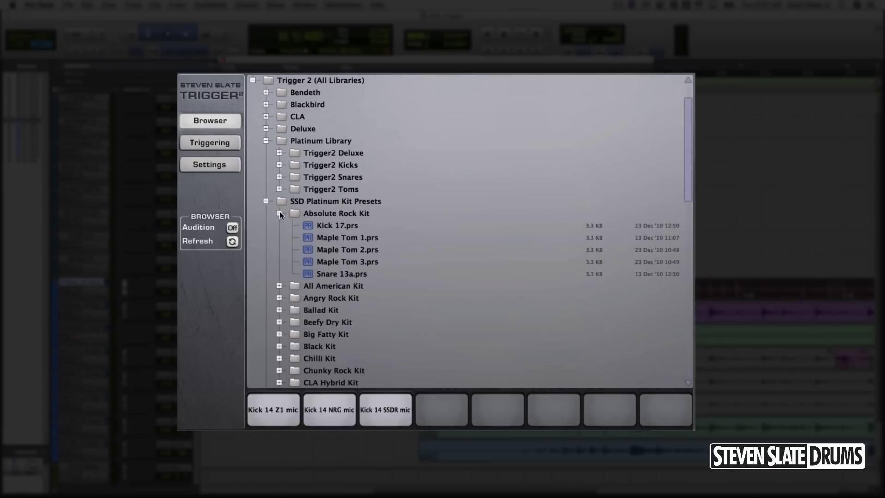
click(338, 227)
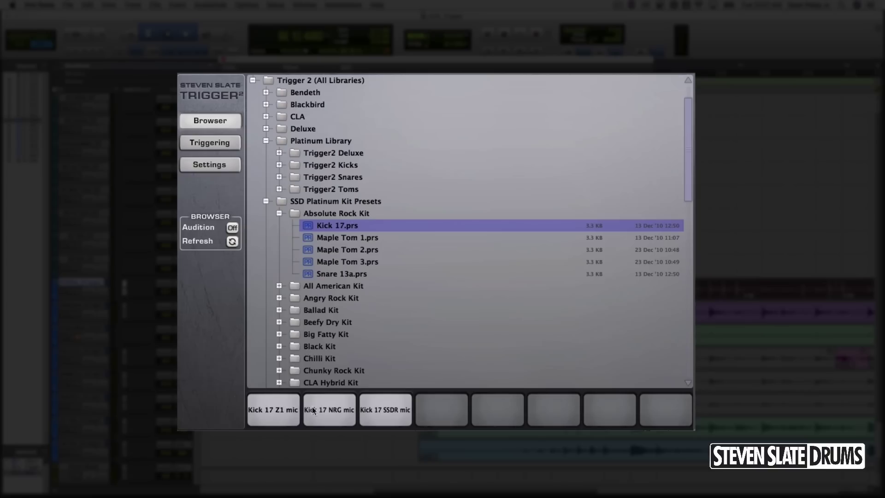
Step: Review Trigger 2's mixer view, curve controls and plugin settings, and return to the Triggering page
click(212, 142)
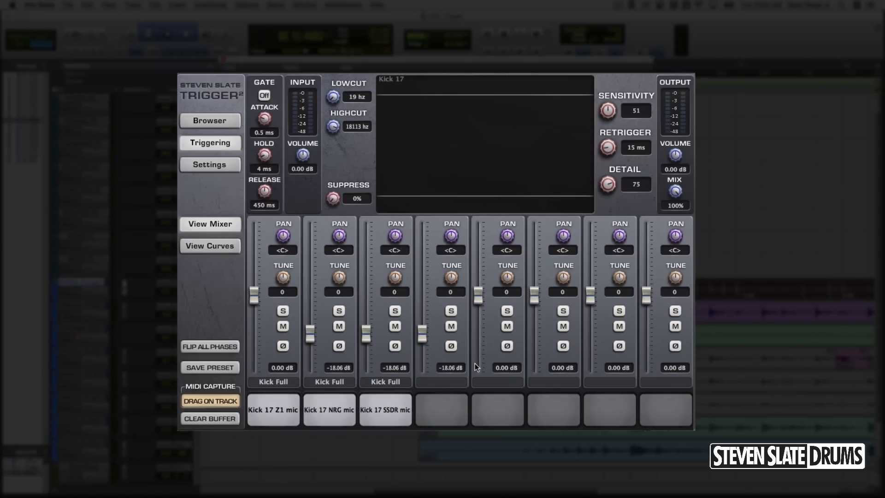
click(230, 248)
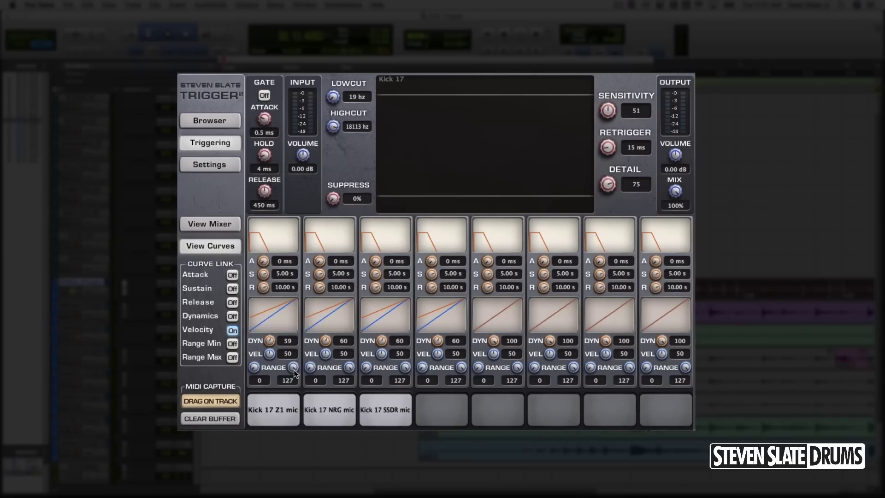
click(206, 168)
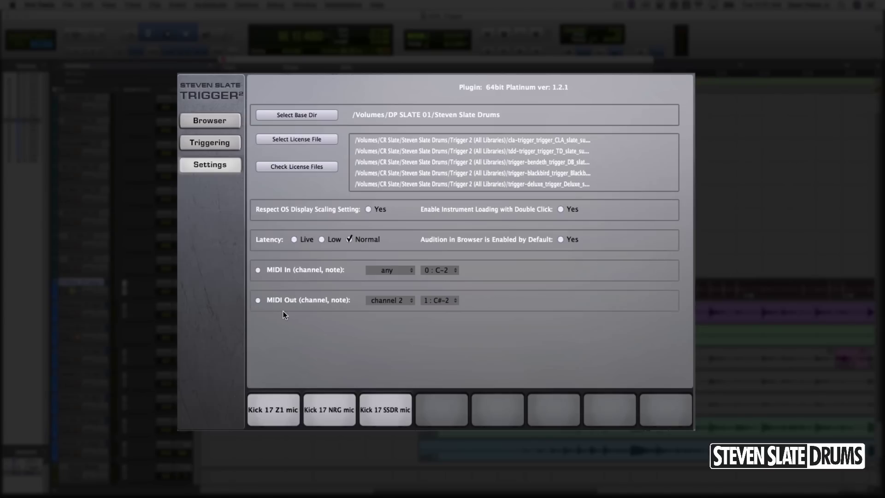
click(211, 142)
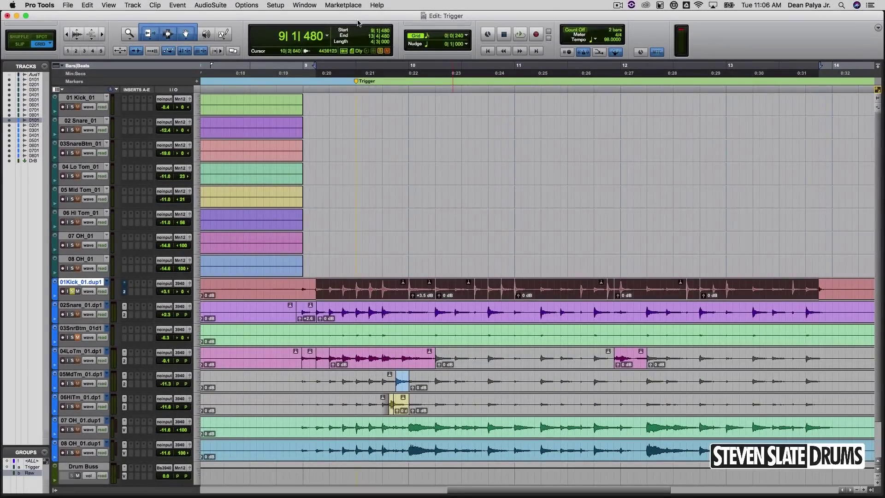
Step: Audition the selected section of the 01Kick_01.dup1 track and reopen its Trigger 2 instance in the mixer view
key(space)
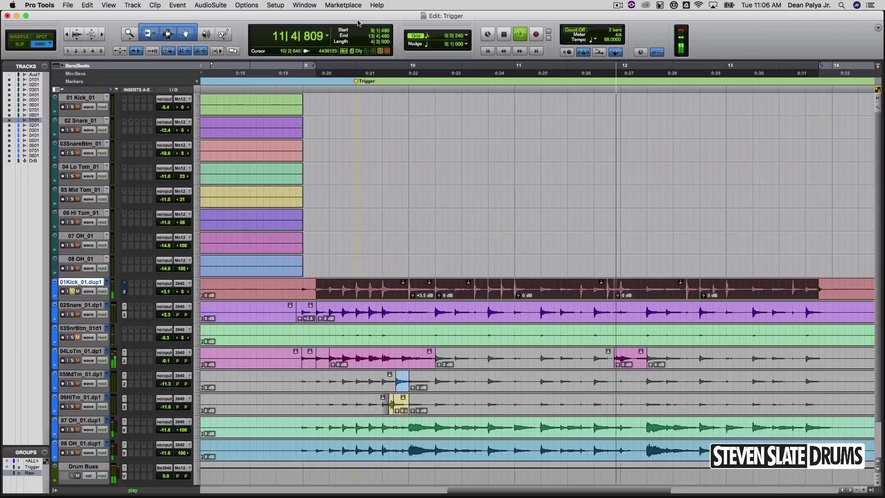
key(space)
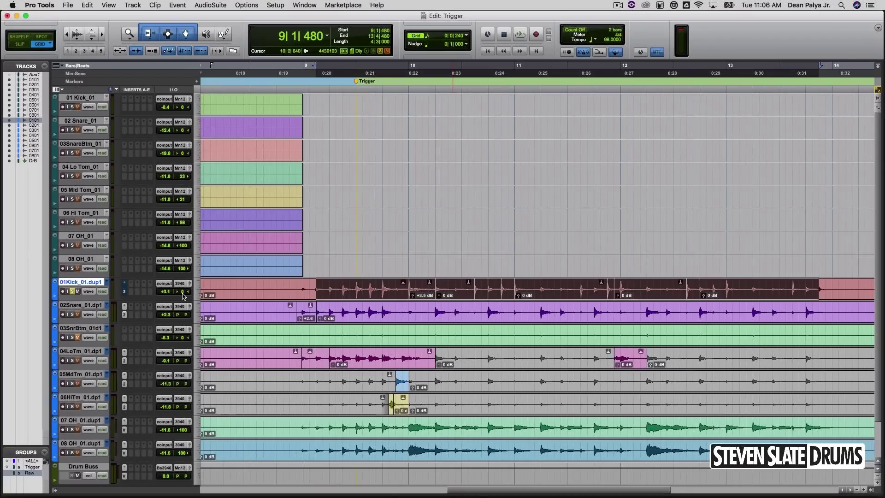
click(125, 295)
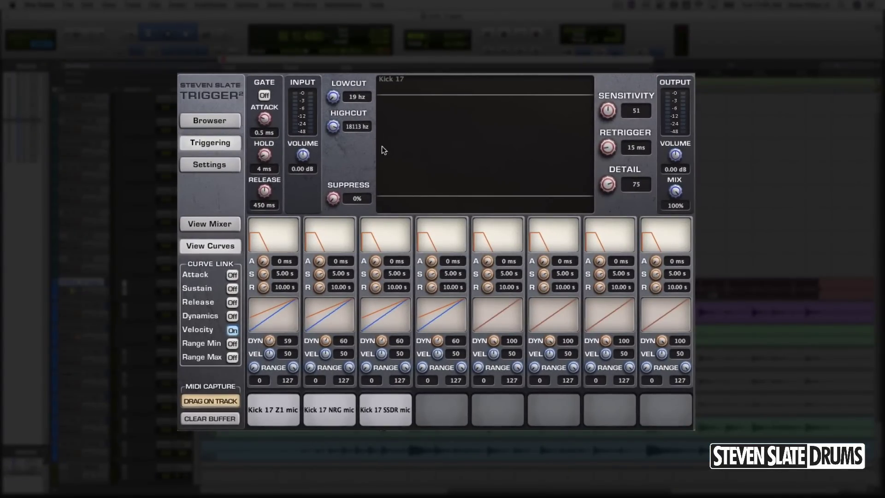
click(216, 223)
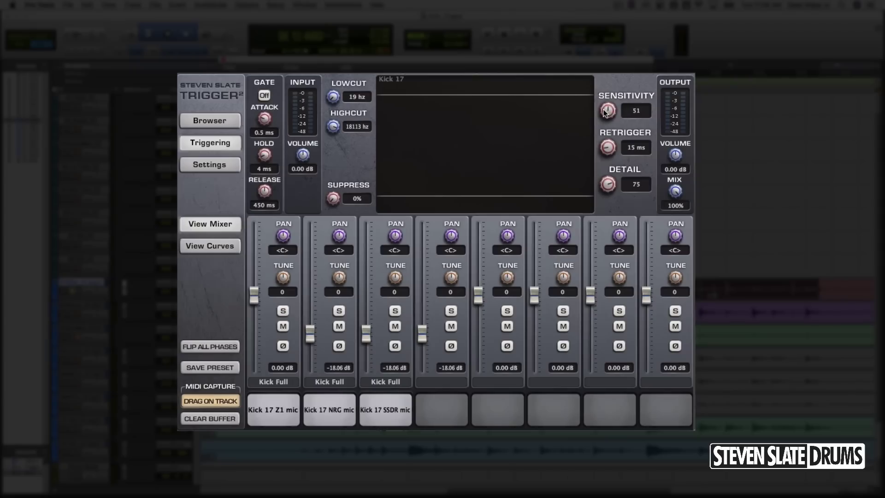
Step: Audition the kick with Trigger's Sensitivity at 0 and again with it back at 51
mouse_move(603, 114)
mouse_down()
mouse_move(603, 128)
mouse_move(610, 109)
mouse_up()
drag(609, 96, 612, 175)
key(space)
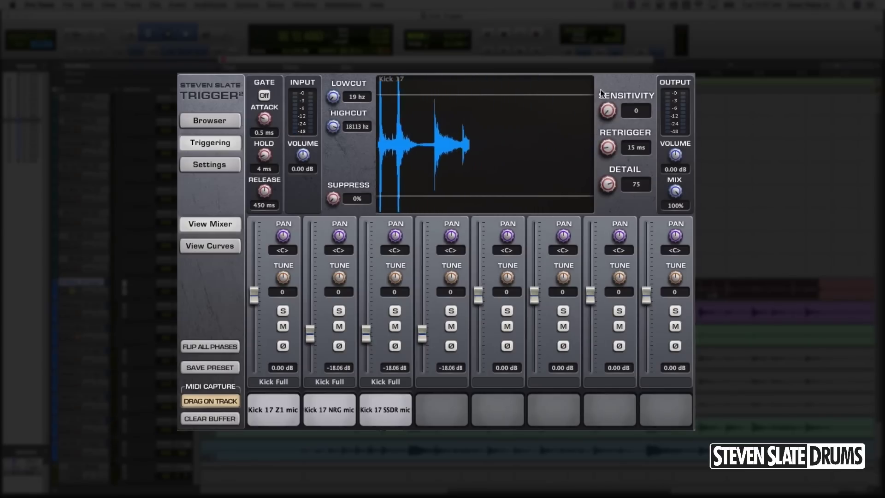
drag(607, 109, 607, 76)
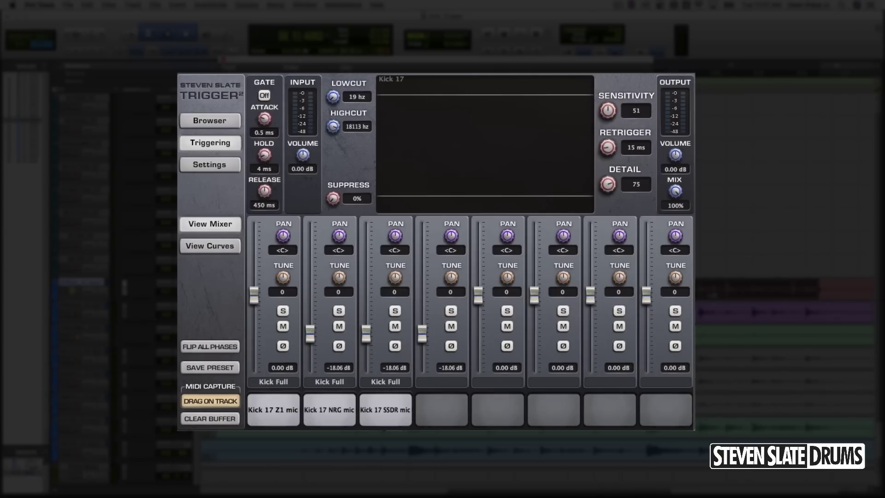
key(space)
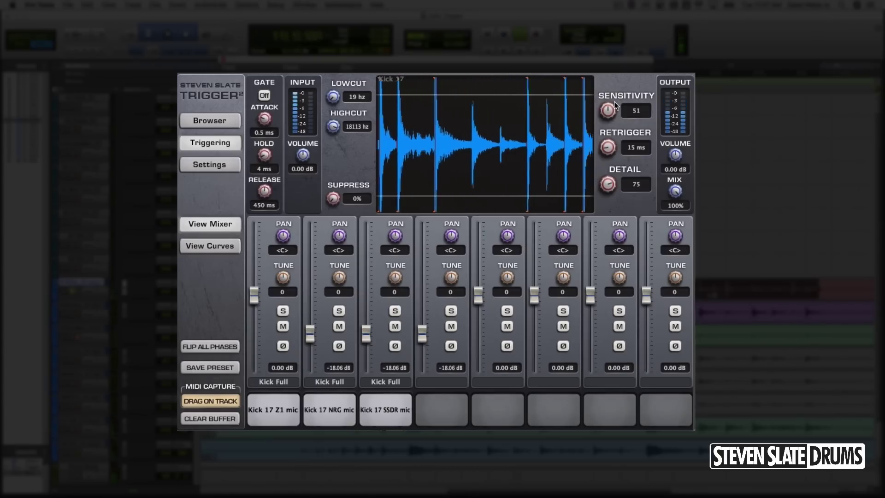
key(space)
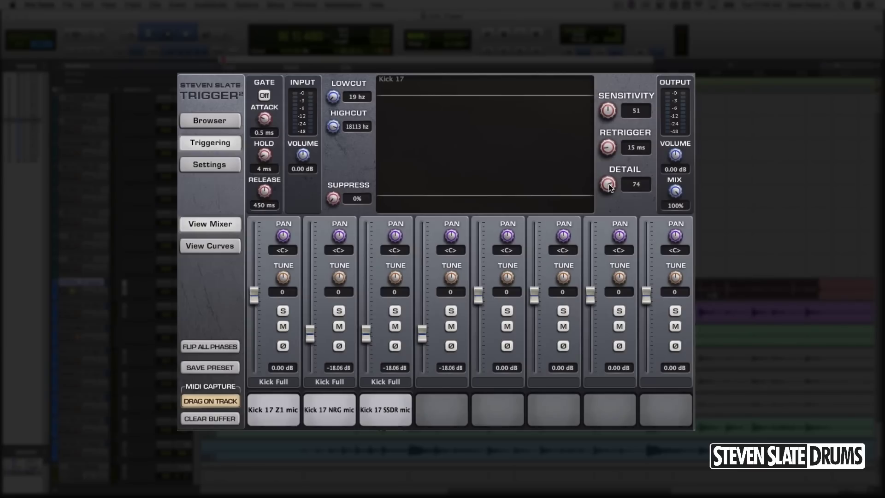
Step: Set Trigger's Detail to 75 and audition the kick
drag(609, 187, 624, 148)
key(space)
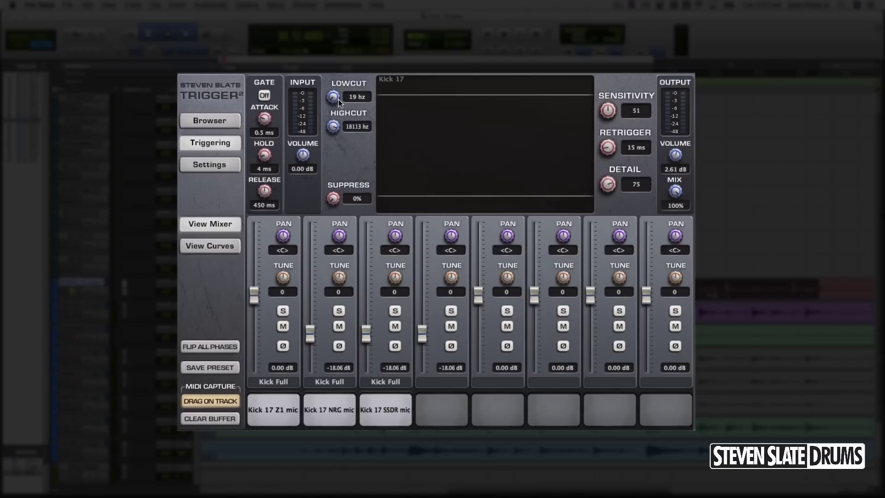
Step: Set Trigger's output volume to 2.61 dB and sweep the Mix down and back up to 100%
alt+click(675, 155)
mouse_move(673, 155)
mouse_down()
mouse_move(680, 158)
mouse_move(679, 144)
mouse_up()
drag(677, 193, 676, 242)
drag(676, 192, 676, 69)
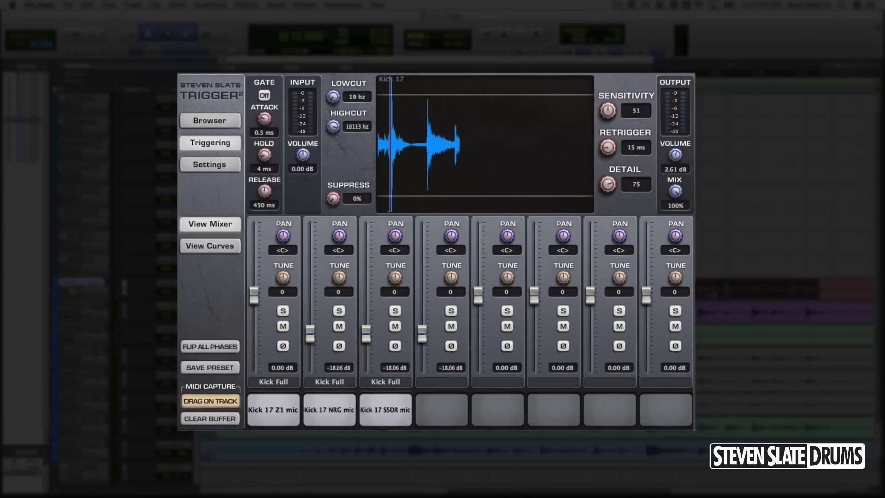
Step: Load the Kick (16 & 17).prs preset from Slate's Hybrid Kit in the SSD Platinum Kit Presets
click(204, 121)
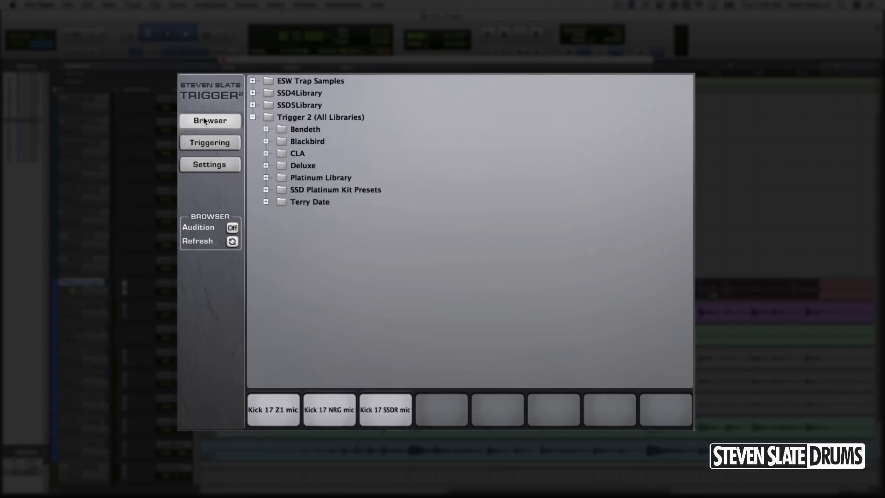
click(266, 177)
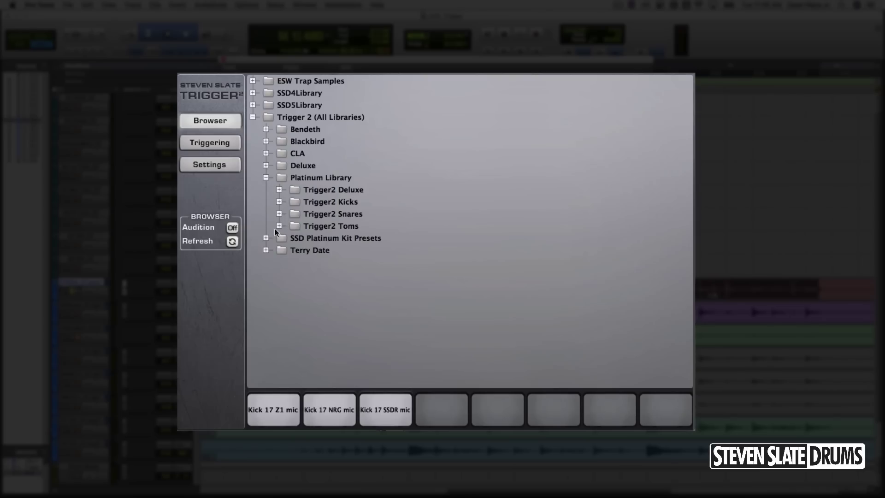
click(266, 238)
scroll(460, 291, down, 10)
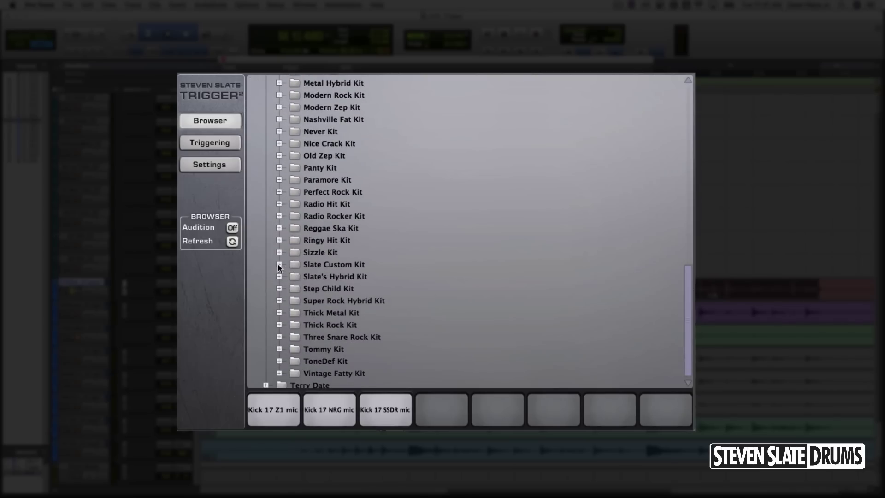
click(279, 276)
click(334, 289)
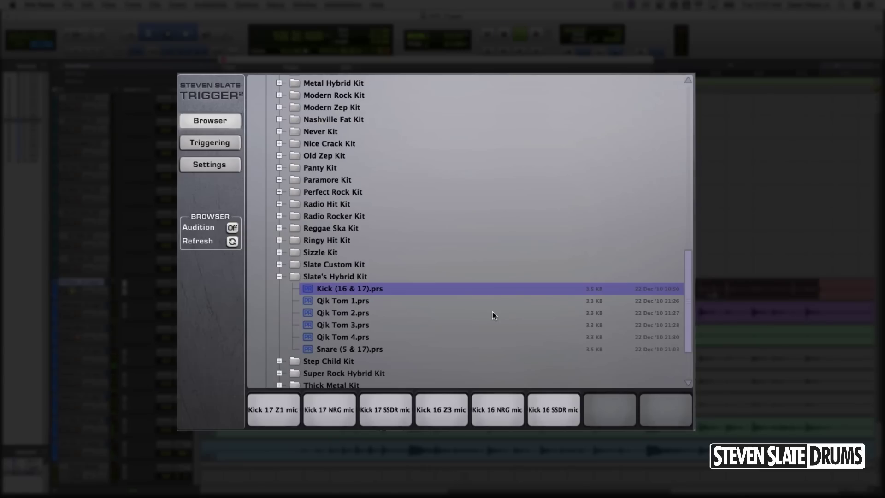
Step: Load and audition Kick 1.prs from the Paramore Kit, followed by Kick 8.prs from the Nashville Fat Kit
scroll(410, 228, up, 3)
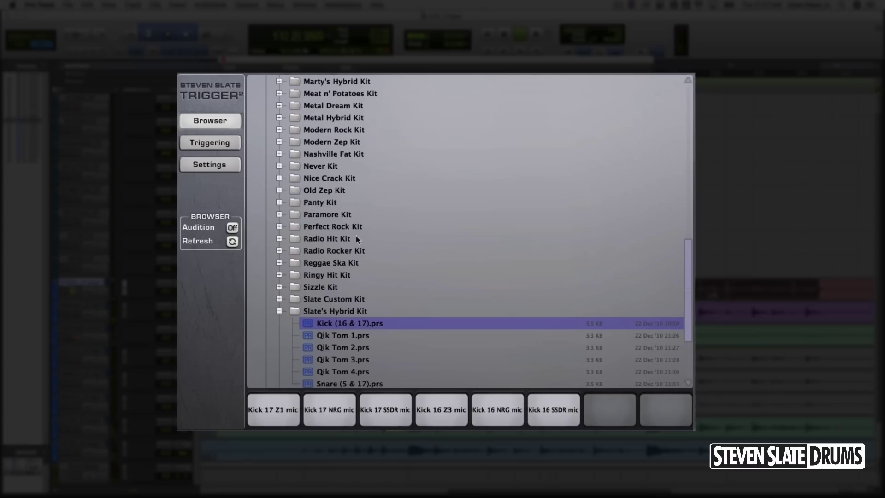
click(278, 214)
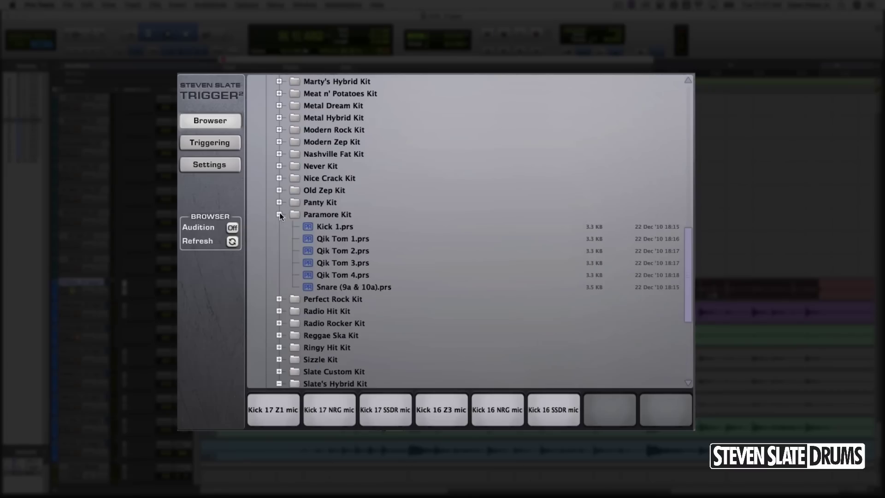
click(335, 227)
double_click(330, 228)
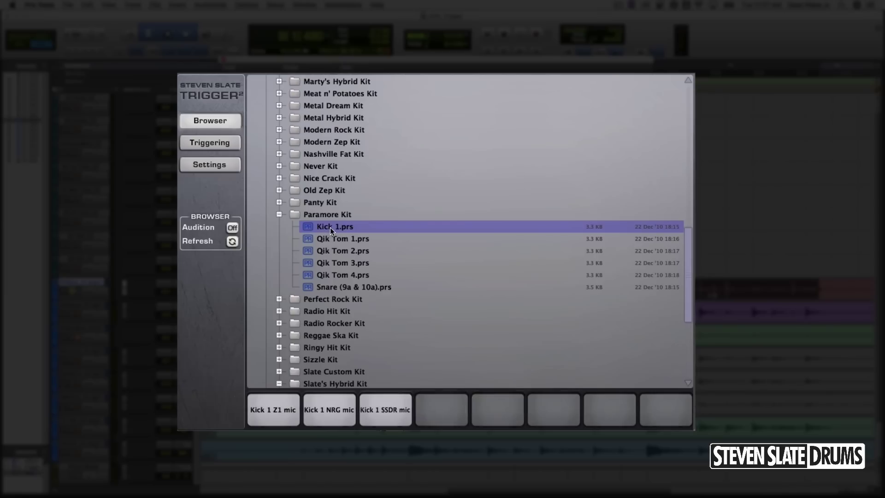
key(space)
click(279, 154)
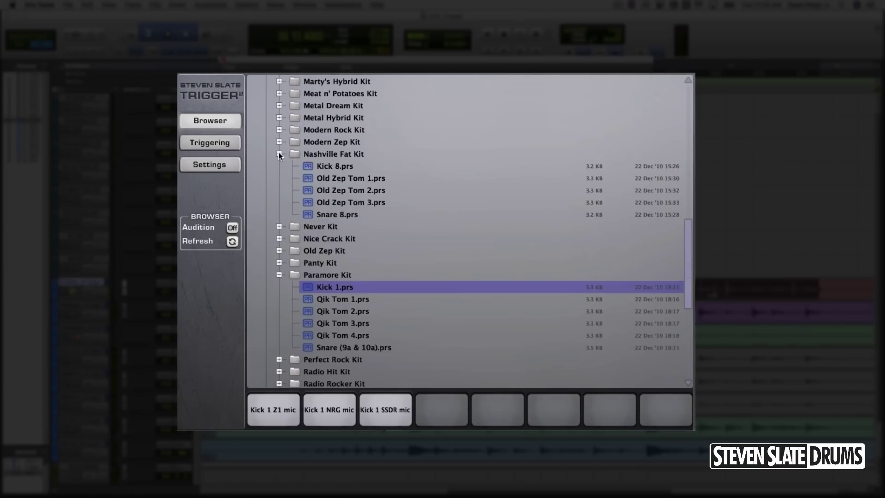
double_click(332, 168)
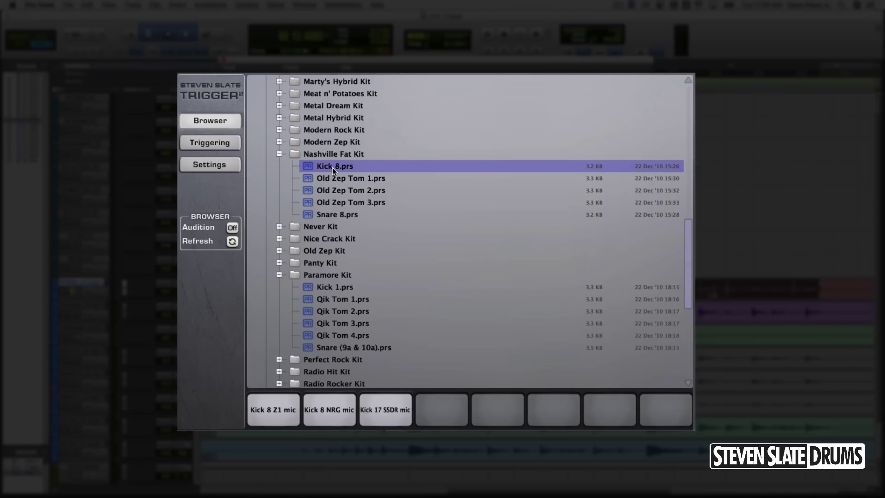
Step: Load Kick (17 & 1b).prs from the CLA Hybrid Kit and Kick 1.prs from the Classic Pop Kit to compare them
scroll(332, 170, up, 5)
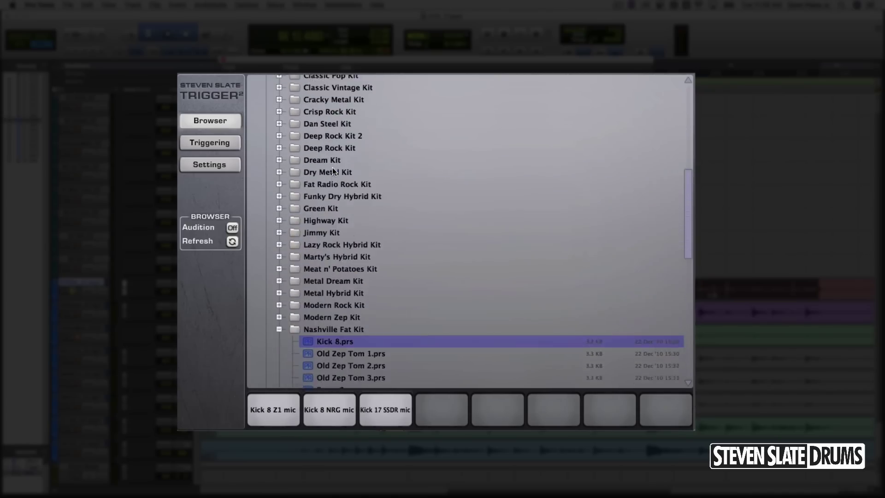
scroll(333, 171, up, 2)
click(278, 135)
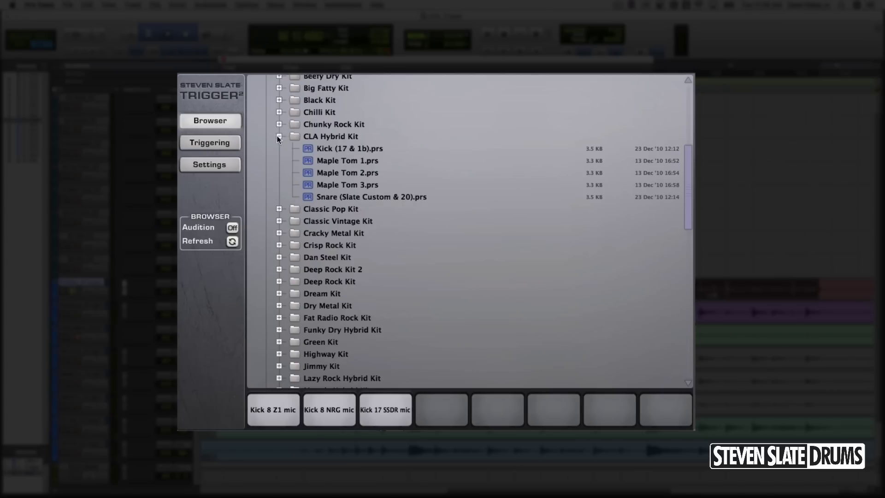
click(328, 149)
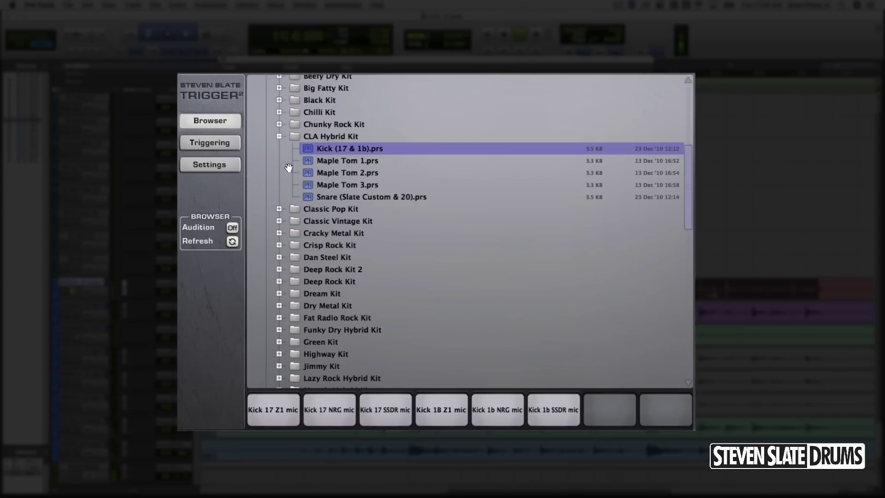
click(278, 209)
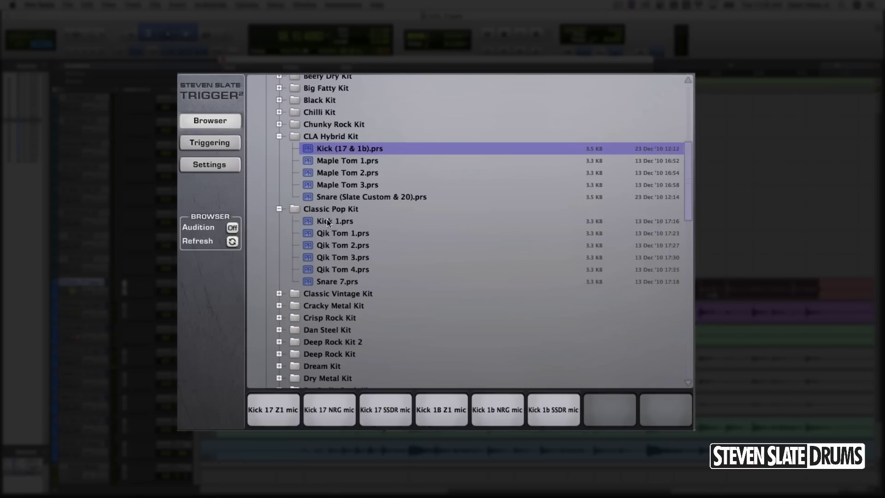
click(327, 222)
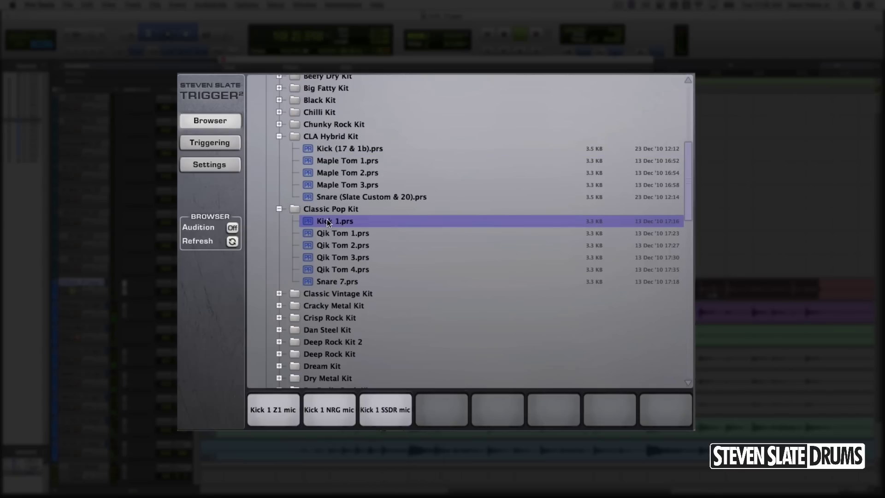
Step: Audition AC Kick.prs from the Ballad Kit and load Black Kick.prs from the Black Kit
scroll(328, 222, up, 2)
scroll(327, 220, up, 1)
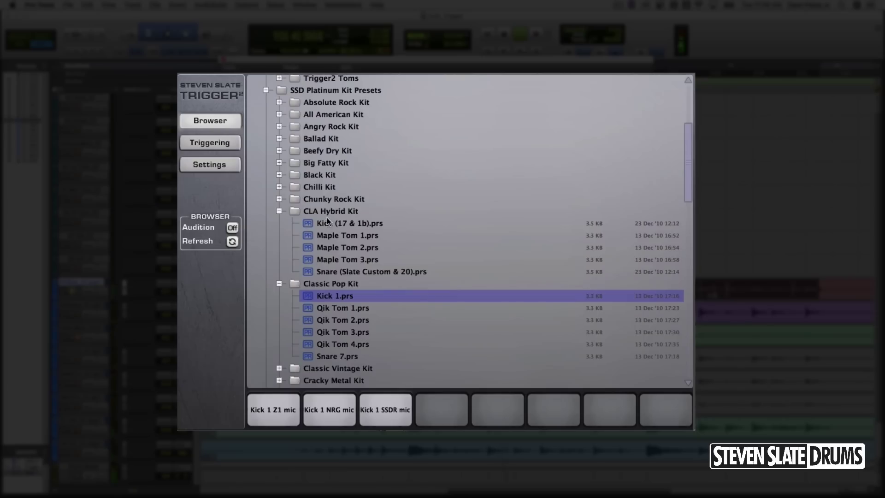
click(279, 138)
click(324, 150)
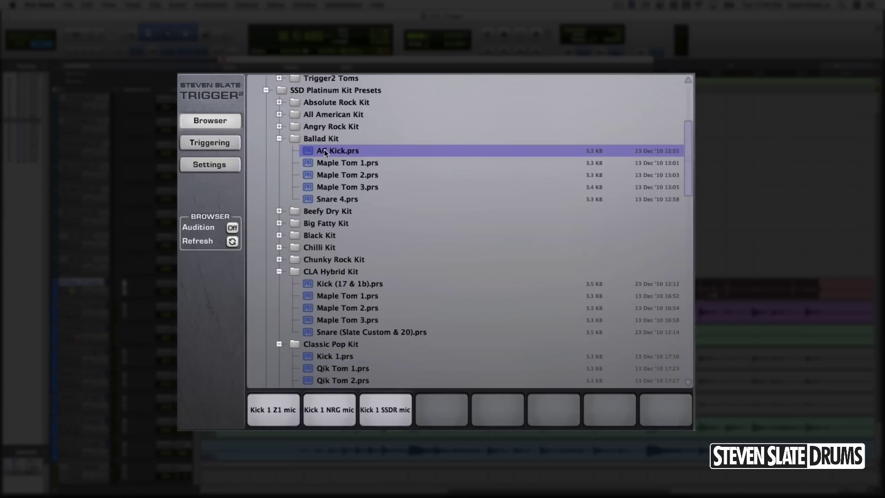
key(space)
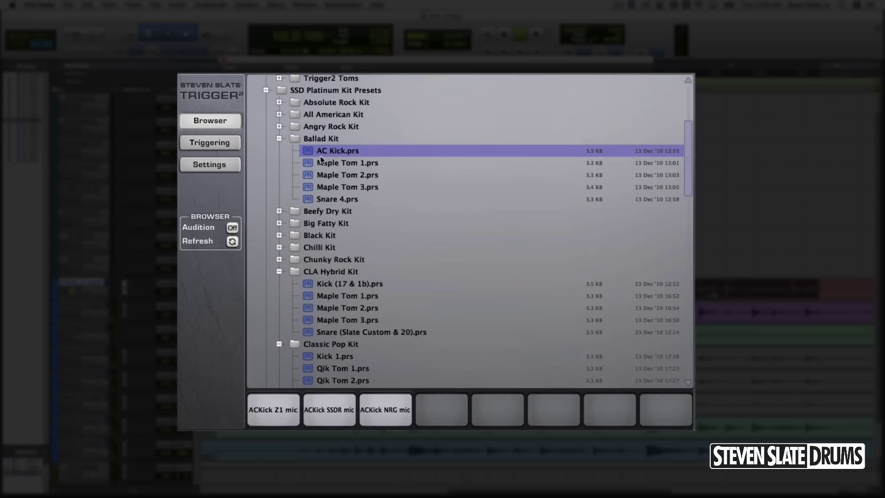
click(278, 236)
click(335, 249)
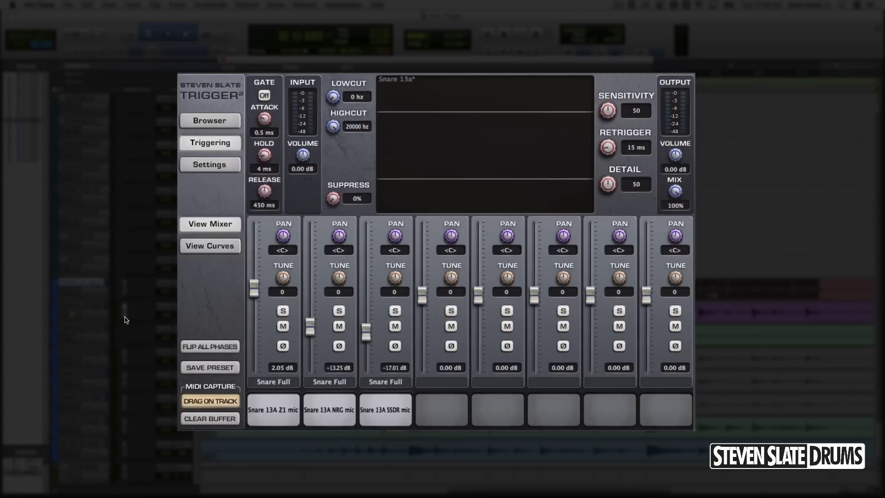
Step: In the snare track's Trigger, load Snare (Slate Custom & 20).prs from the CLA Hybrid Kit in the SSD Platinum Kit Presets
click(125, 318)
click(230, 120)
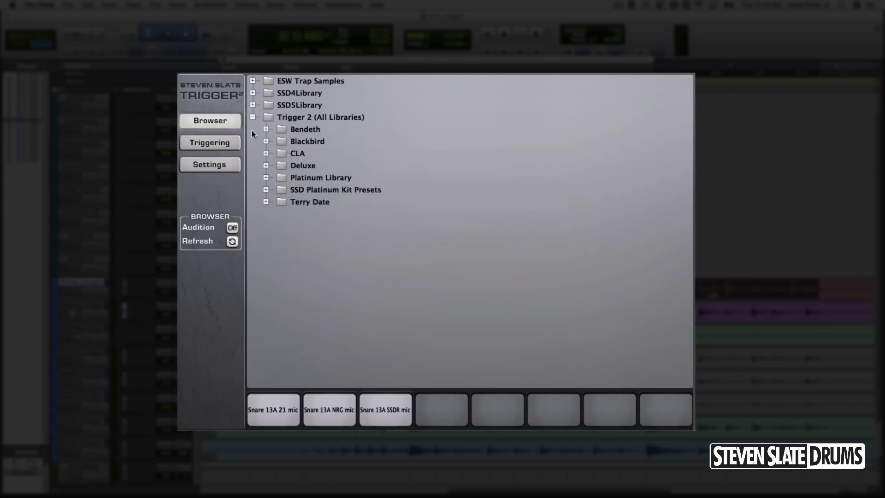
click(266, 189)
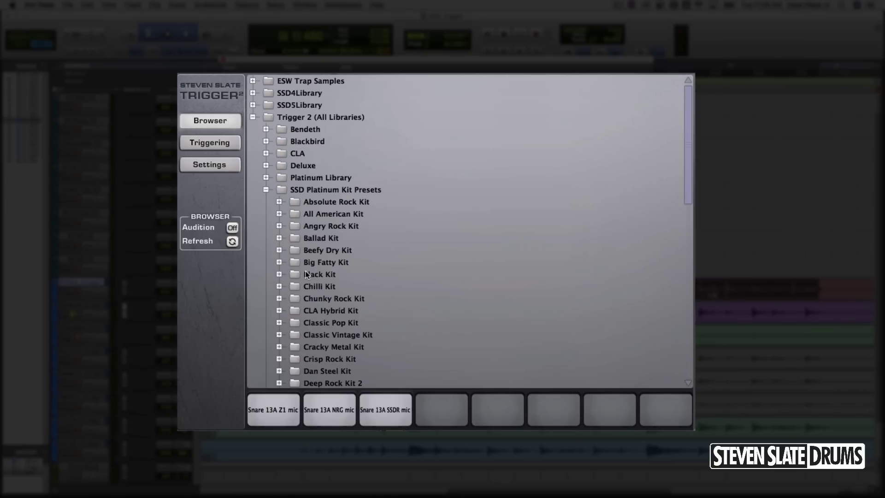
scroll(307, 275, down, 3)
click(279, 201)
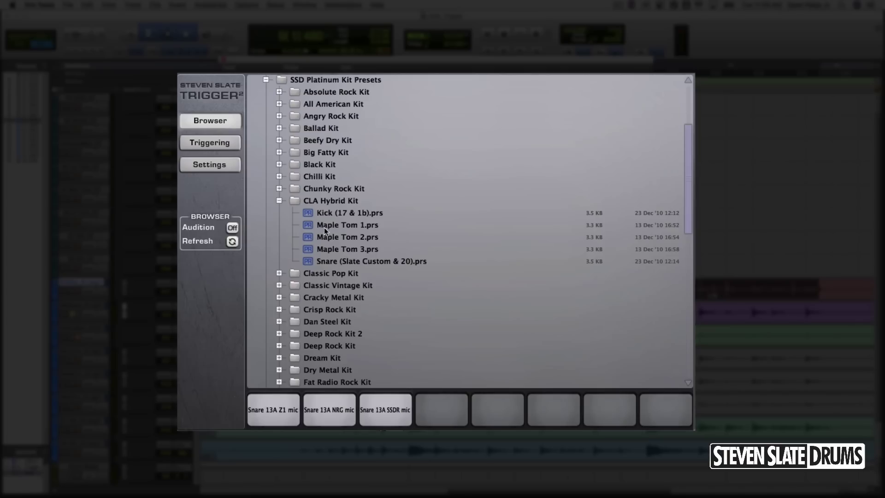
click(333, 260)
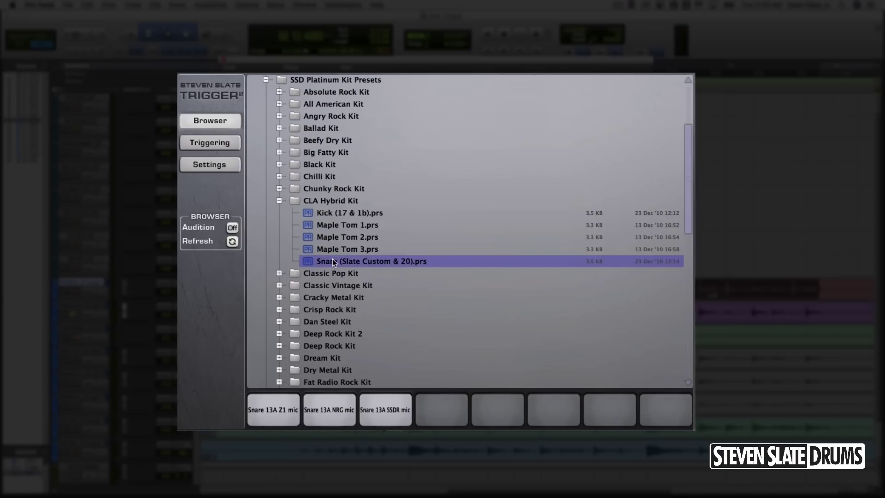
double_click(332, 261)
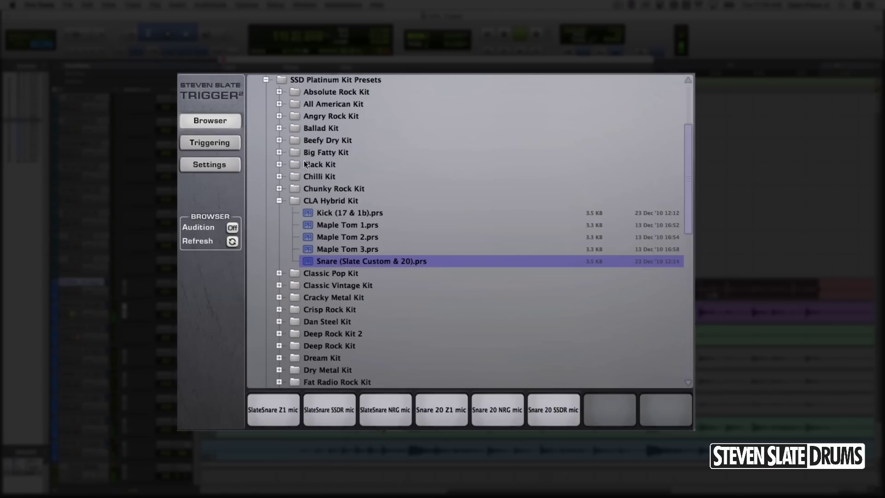
Step: Load Black Snare.prs from the Black Kit and Snare 7.prs from the Classic Pop Kit to compare them
click(280, 164)
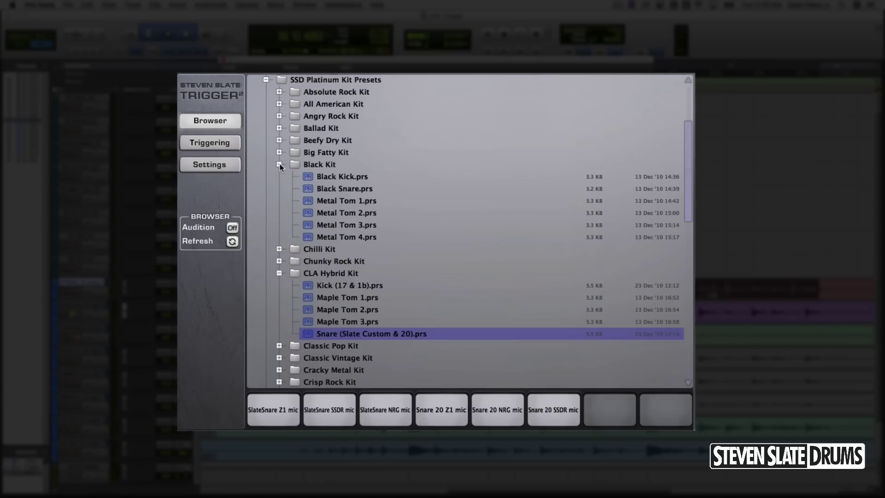
click(340, 186)
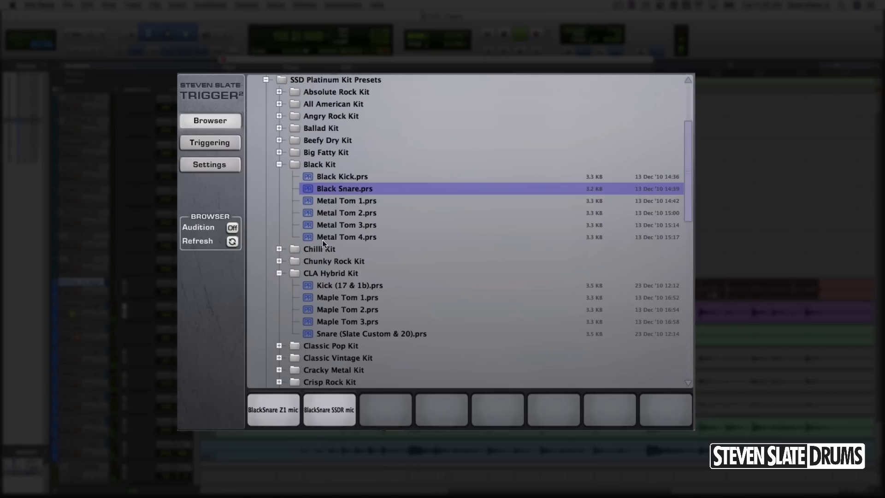
scroll(313, 273, down, 3)
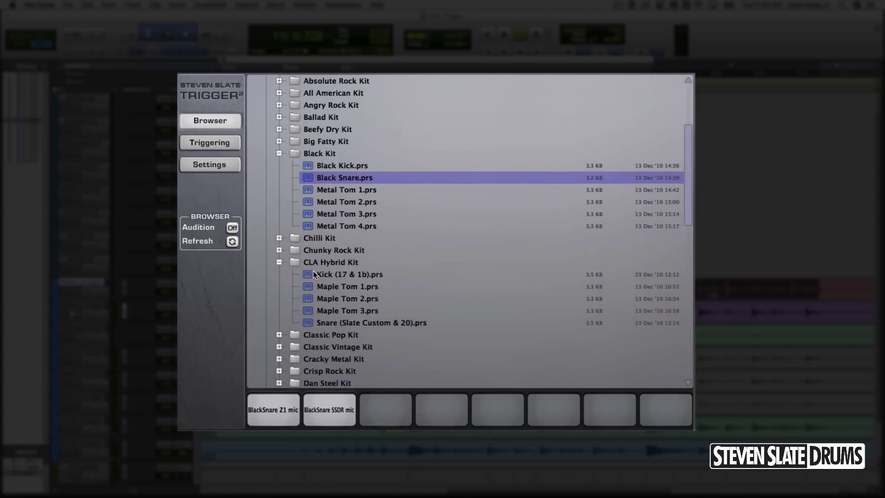
scroll(313, 273, down, 3)
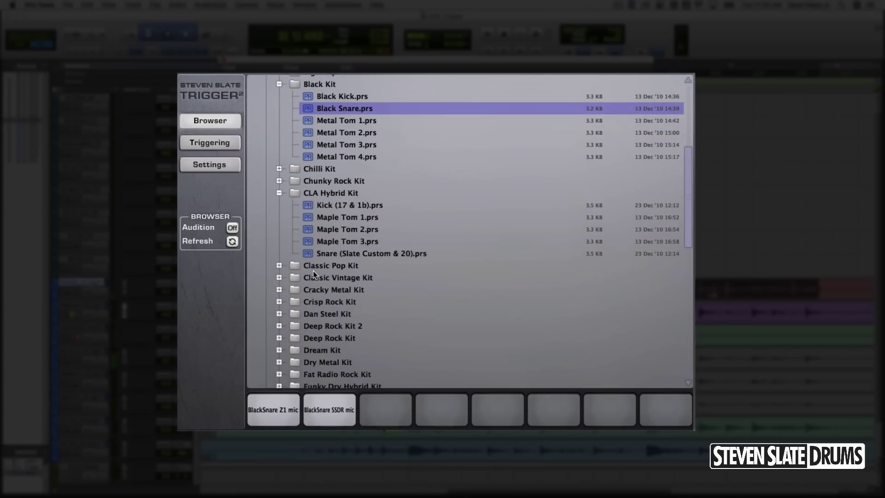
click(280, 265)
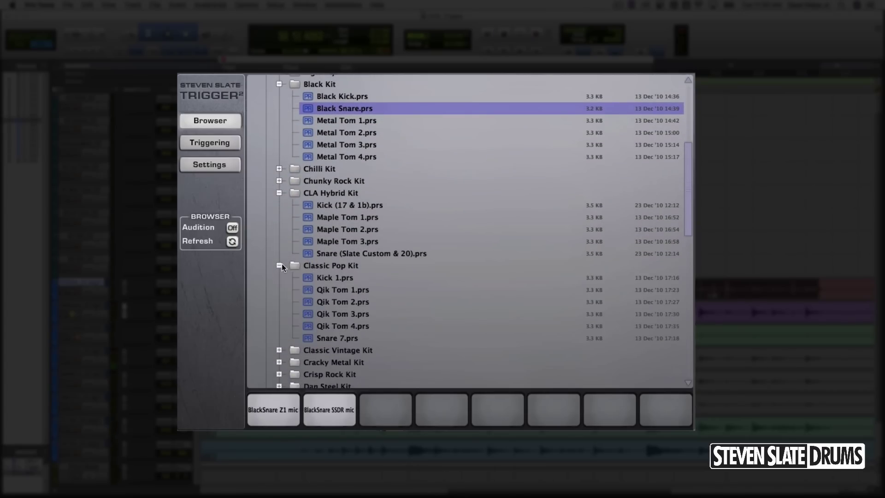
click(327, 339)
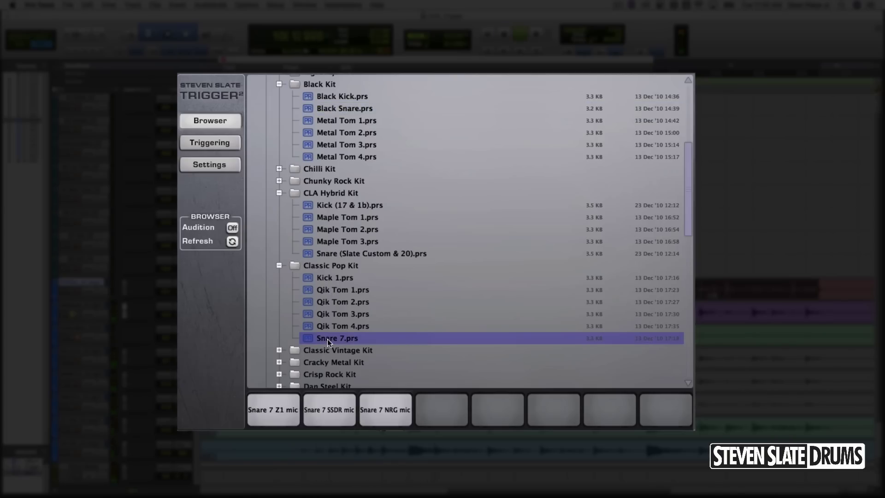
Step: Load the Snare 10a.prs preset from the Modern Rock Kit
scroll(327, 339, down, 2)
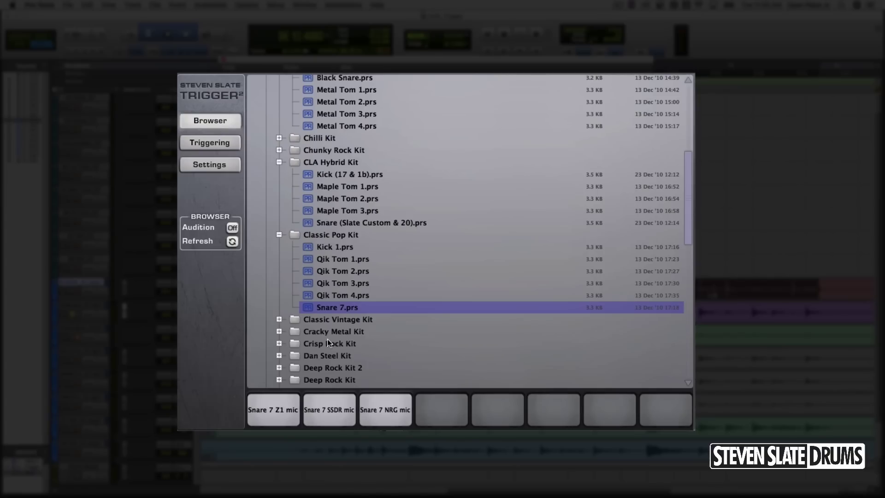
scroll(327, 339, up, 3)
scroll(328, 339, down, 4)
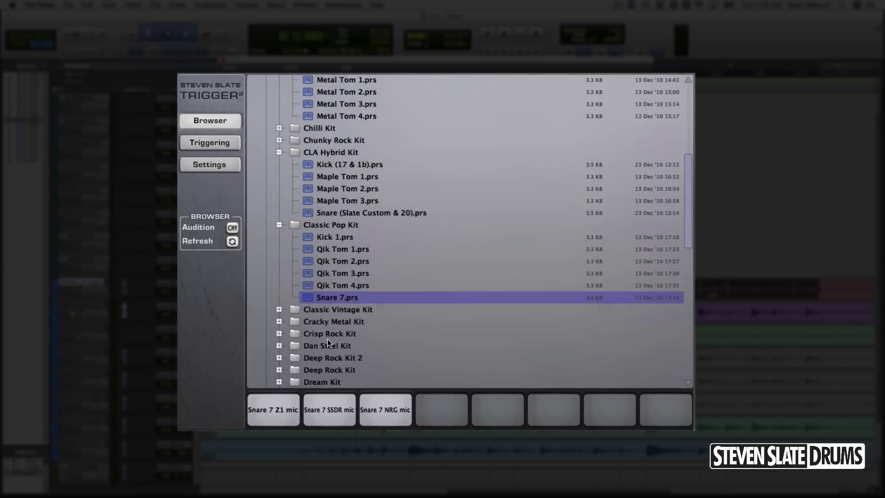
scroll(327, 338, down, 6)
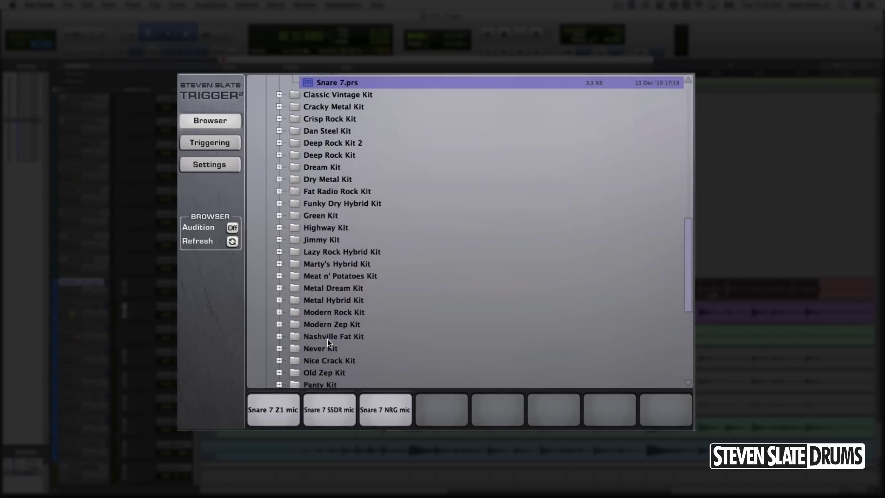
click(279, 310)
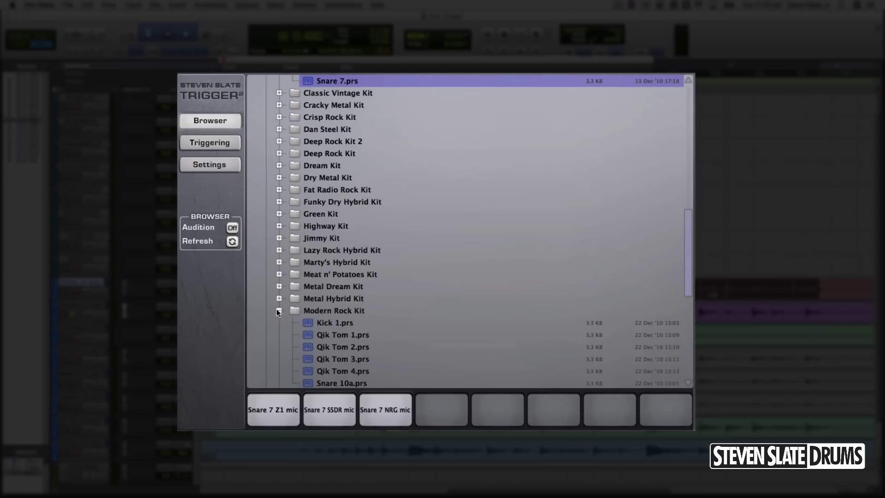
click(328, 368)
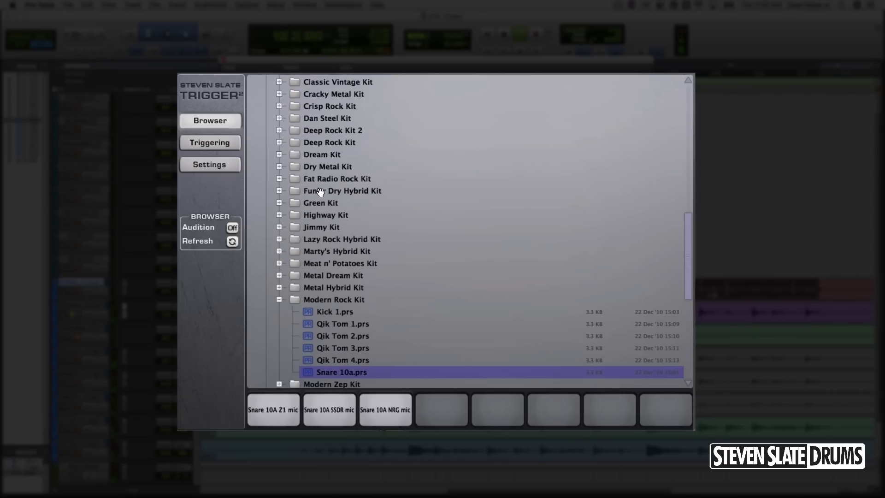
Step: Load Snare (9a & 10a).prs from the Paramore Kit and Snare 7.prs from the Perfect Rock Kit to compare them
scroll(320, 191, down, 4)
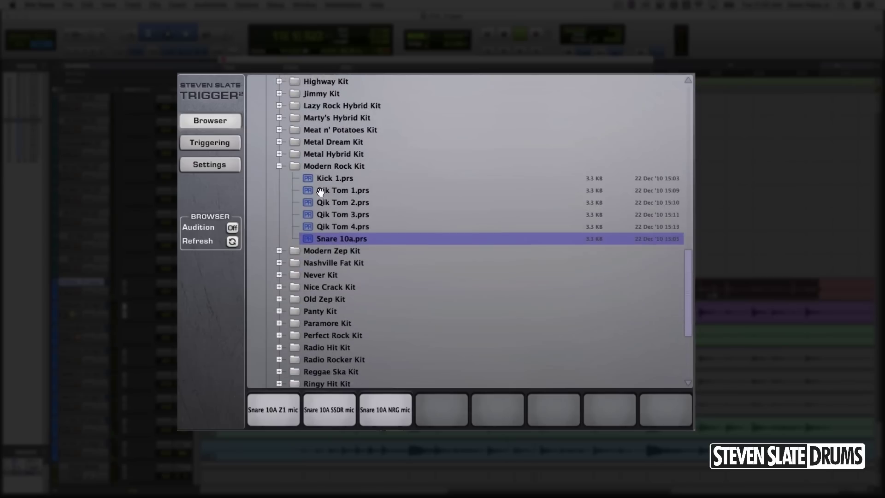
scroll(320, 191, down, 2)
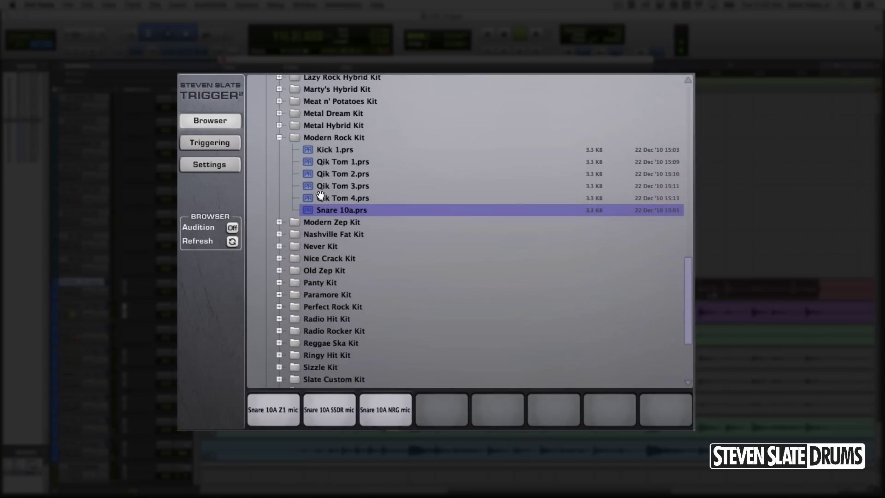
click(279, 295)
click(336, 368)
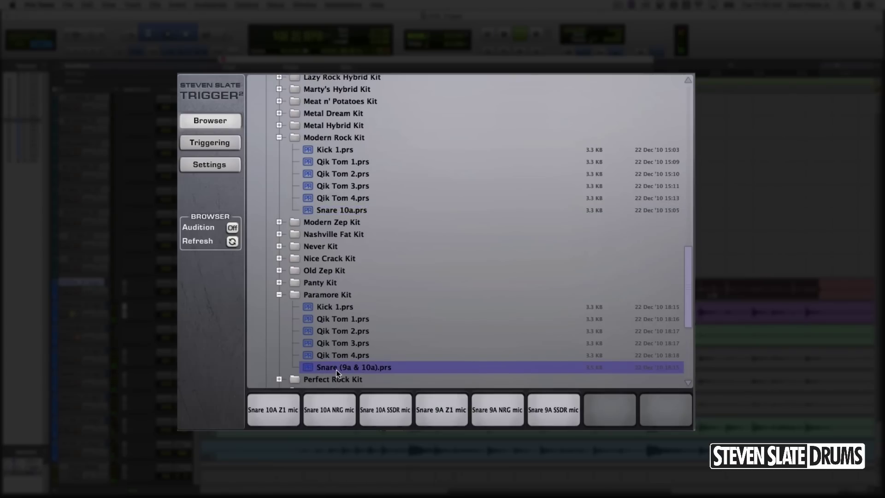
scroll(331, 277, down, 4)
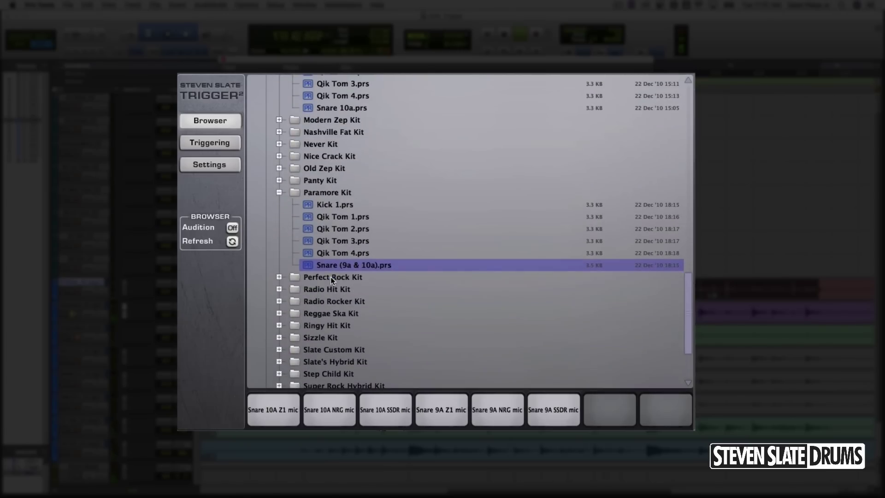
click(279, 277)
click(327, 337)
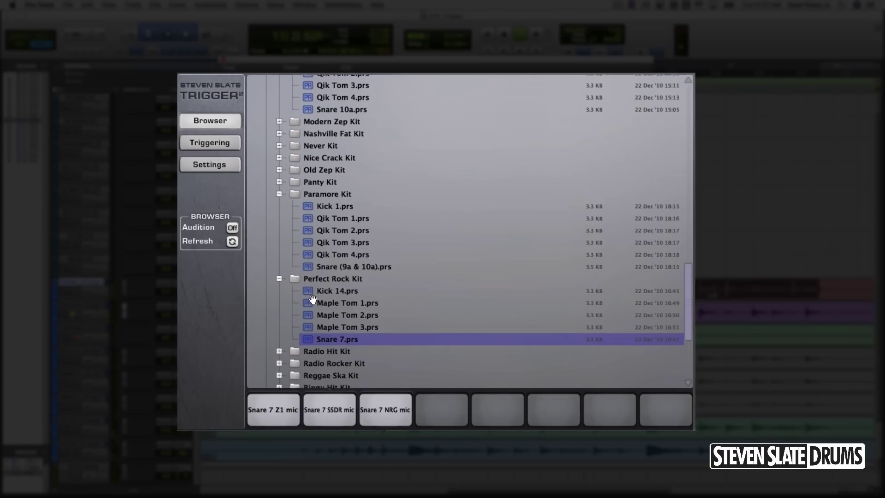
Step: Return to the Snare 10a preset and raise its Z1 mic level to 1.67 dB and its NRG mic level to -3.56 dB
scroll(312, 299, up, 5)
click(228, 142)
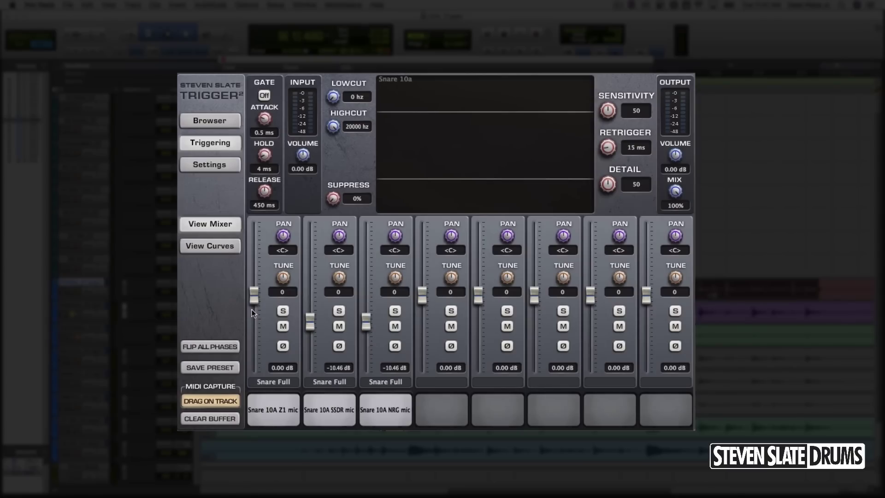
drag(253, 300, 253, 297)
drag(366, 322, 365, 303)
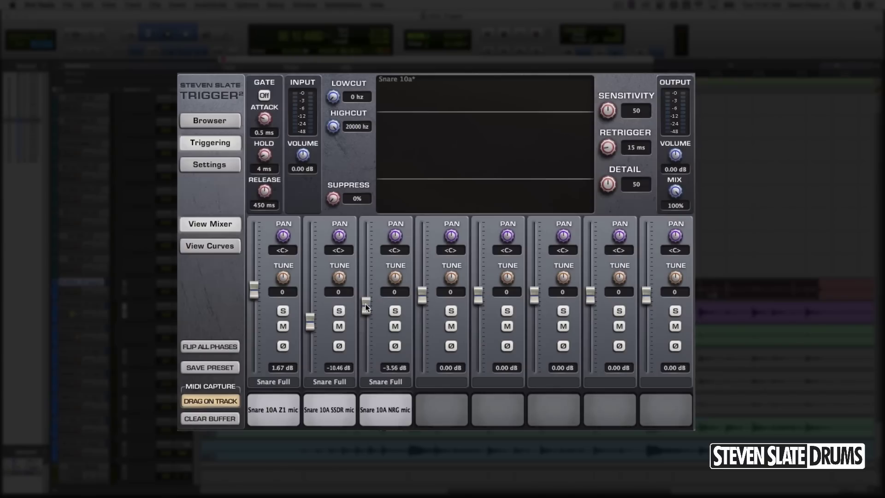